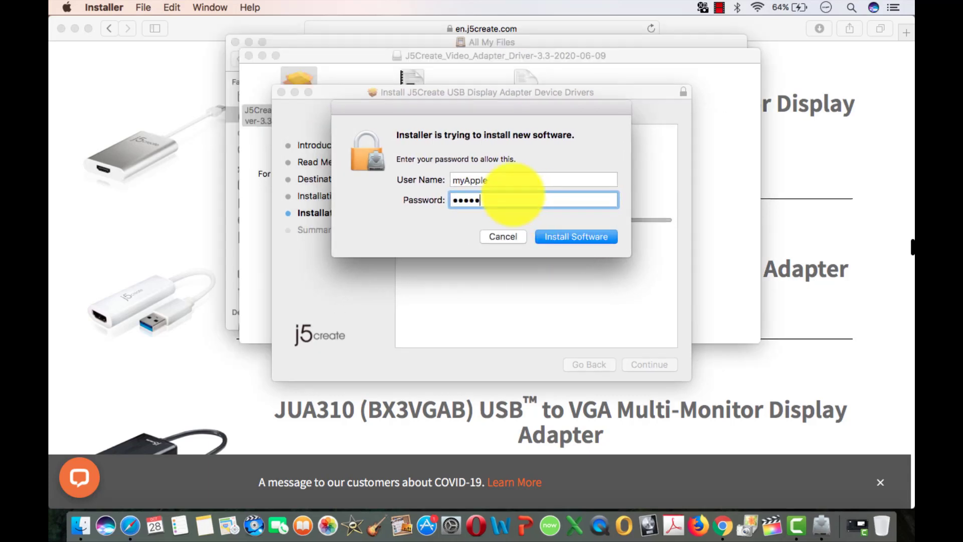
Enter the account password to authorize the J5Create USB Display Adapter driver installation and start installing the software.
{"action": "type", "text": "•••"}
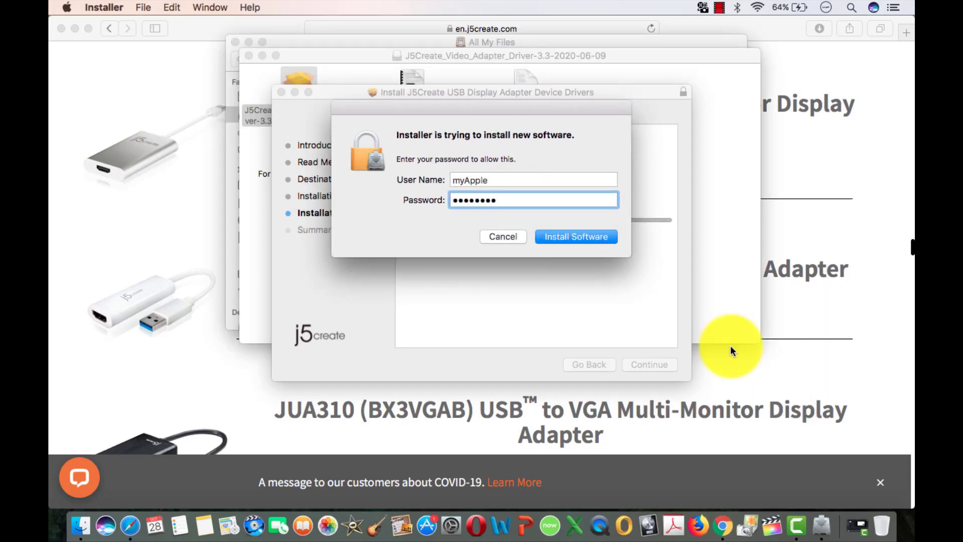
{"action": "left_click", "coordinate": [590, 239]}
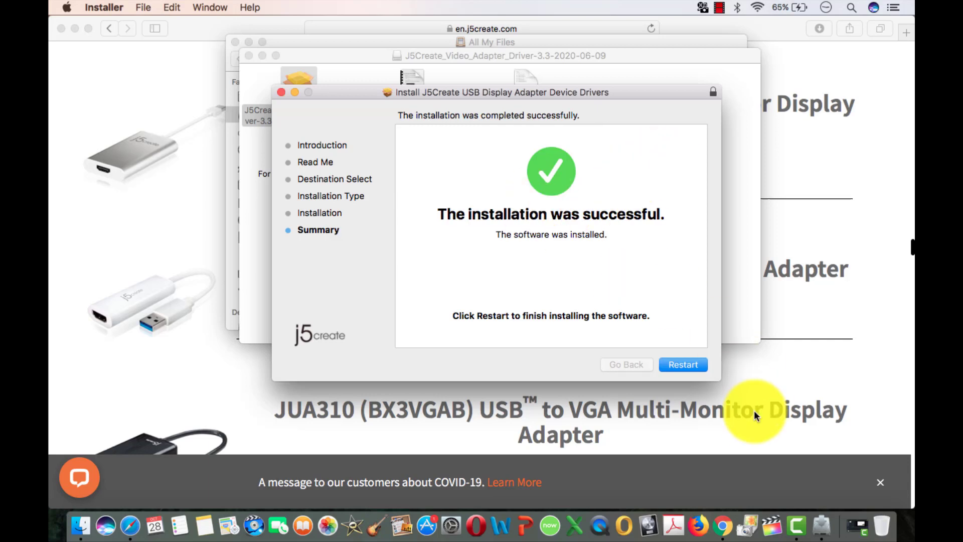
{"action": "left_click", "coordinate": [798, 526]}
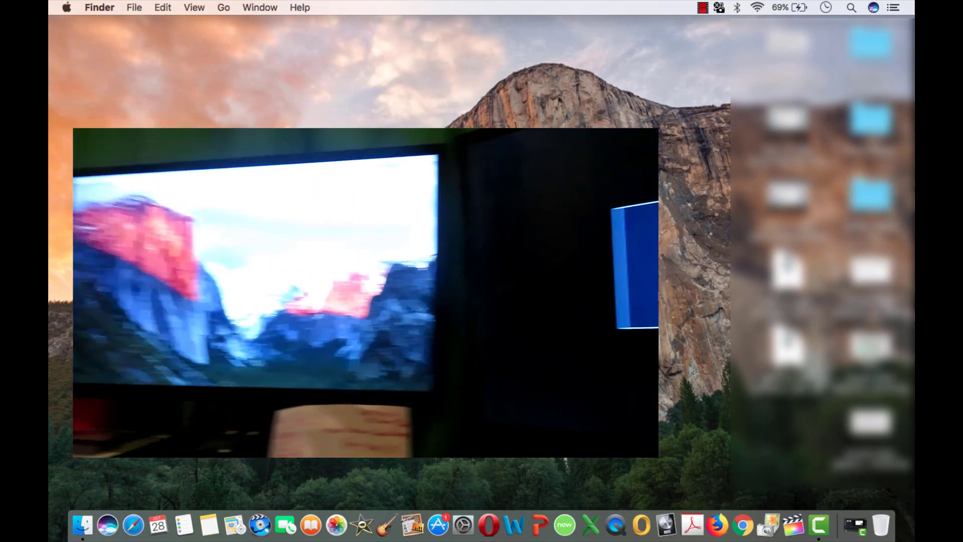
Open the Displays system preferences and review the Color, Display and Arrangement settings of the built-in display.
{"action": "left_click", "coordinate": [66, 7]}
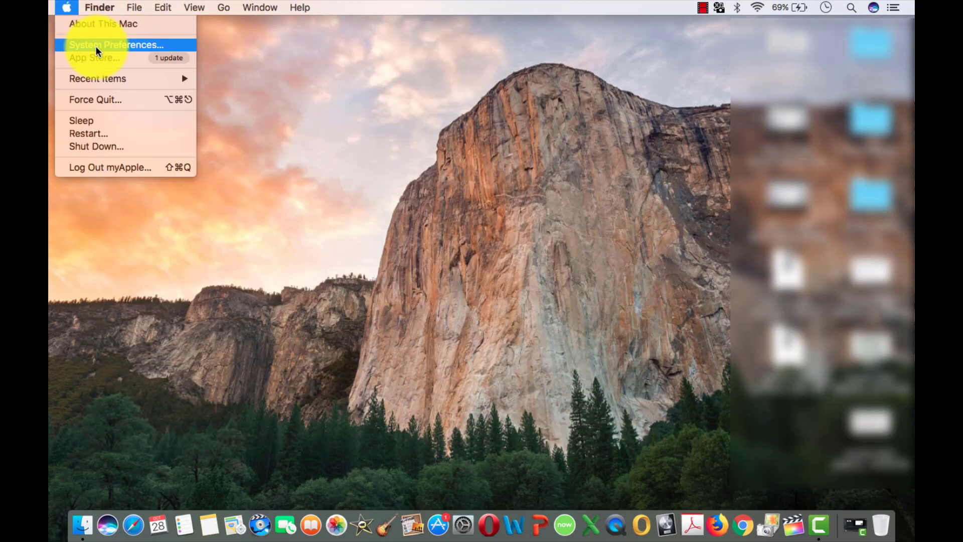
{"action": "left_click", "coordinate": [96, 47]}
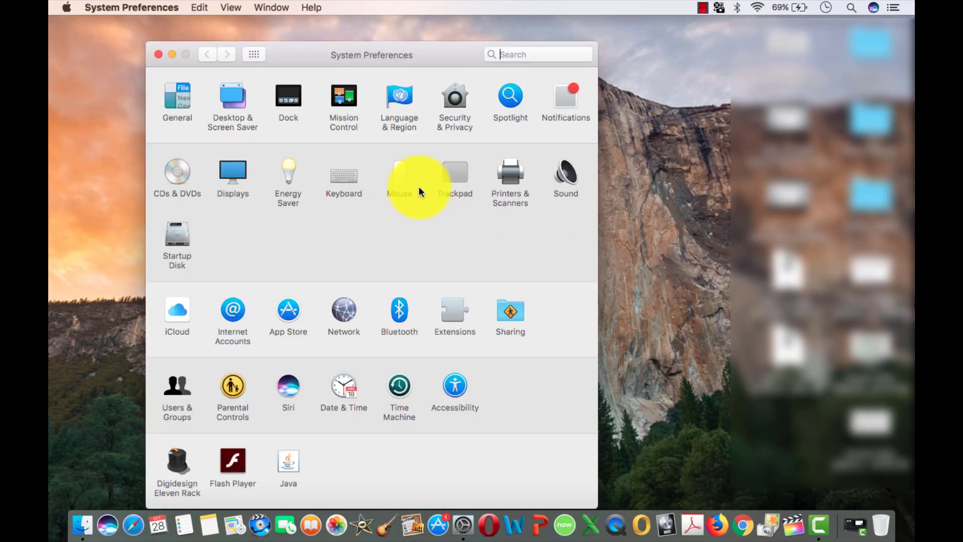
{"action": "left_click", "coordinate": [228, 174]}
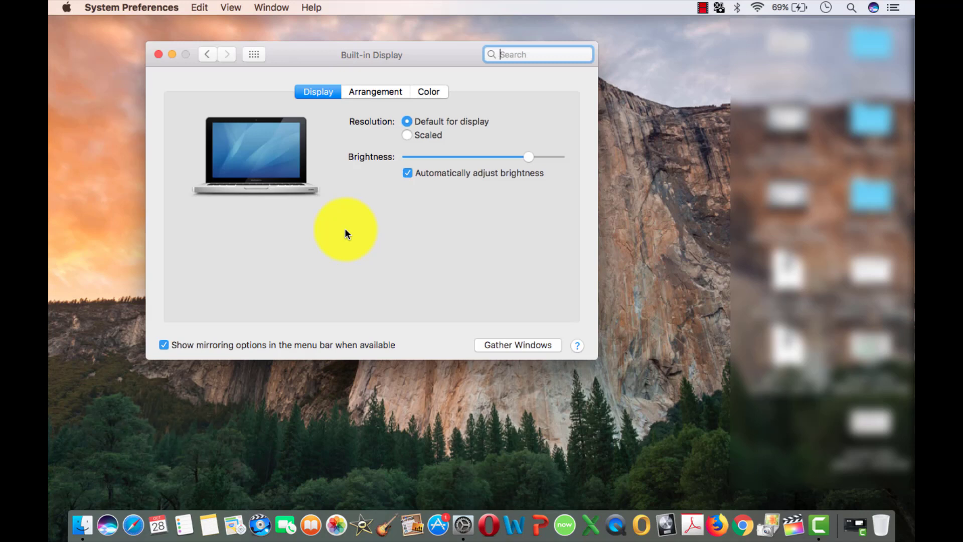
{"action": "left_click", "coordinate": [427, 92]}
{"action": "left_click", "coordinate": [325, 96]}
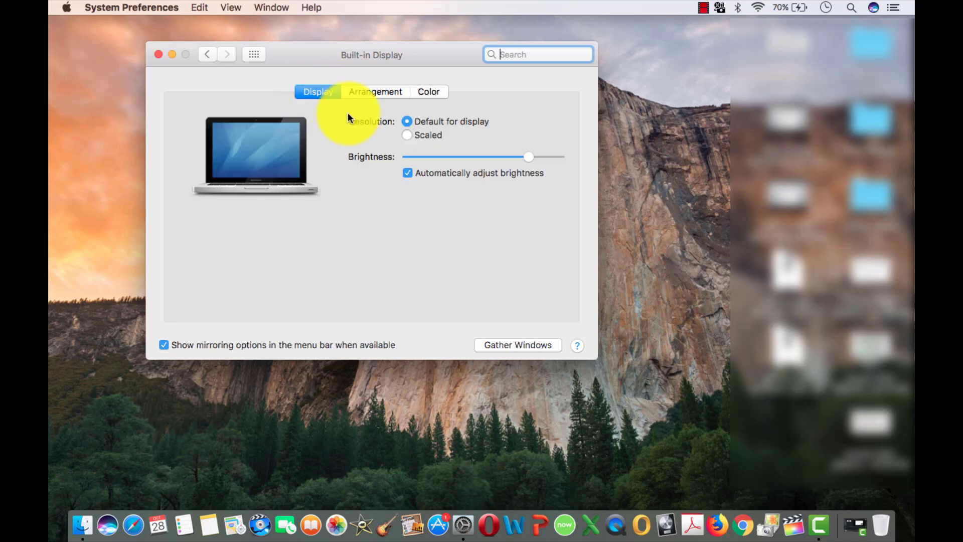
{"action": "left_click", "coordinate": [372, 92]}
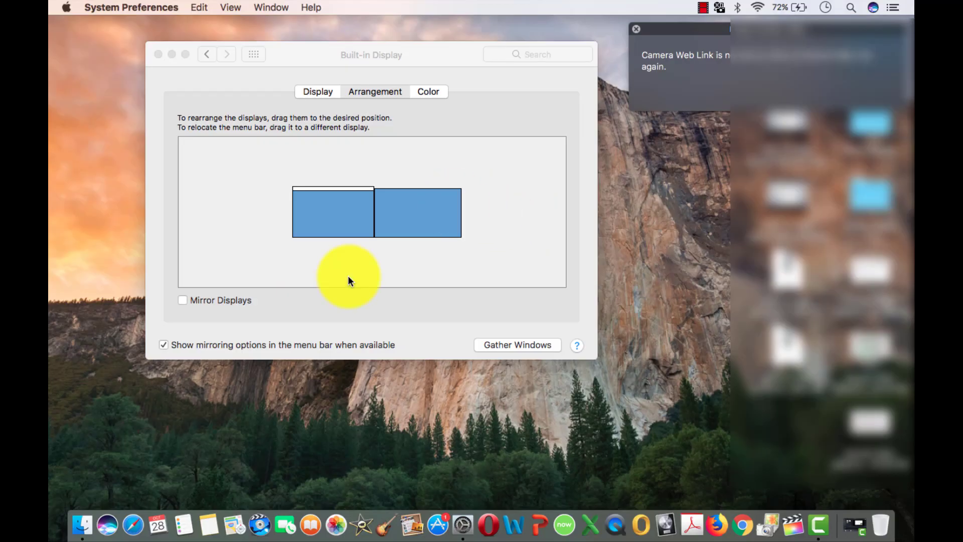
{"action": "left_click", "coordinate": [163, 346]}
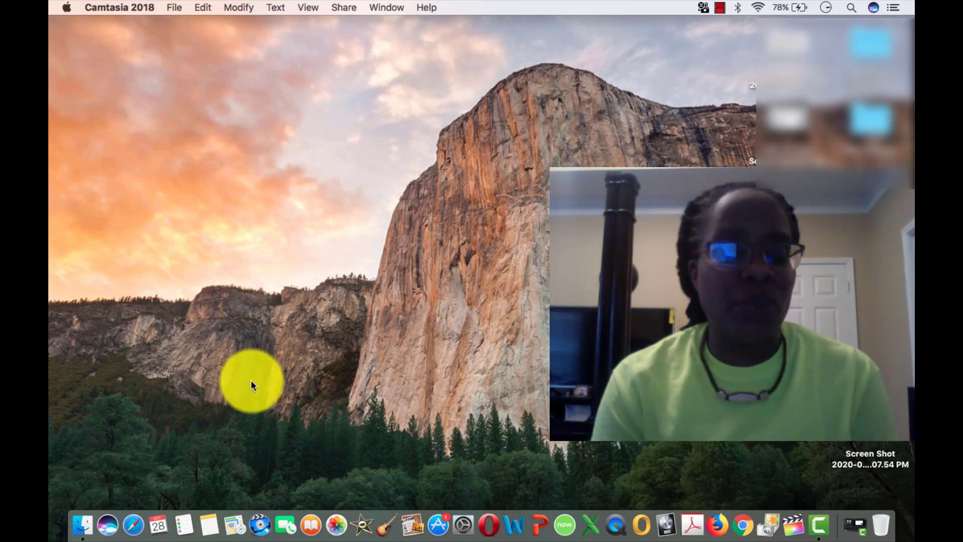
{"action": "left_click", "coordinate": [819, 524]}
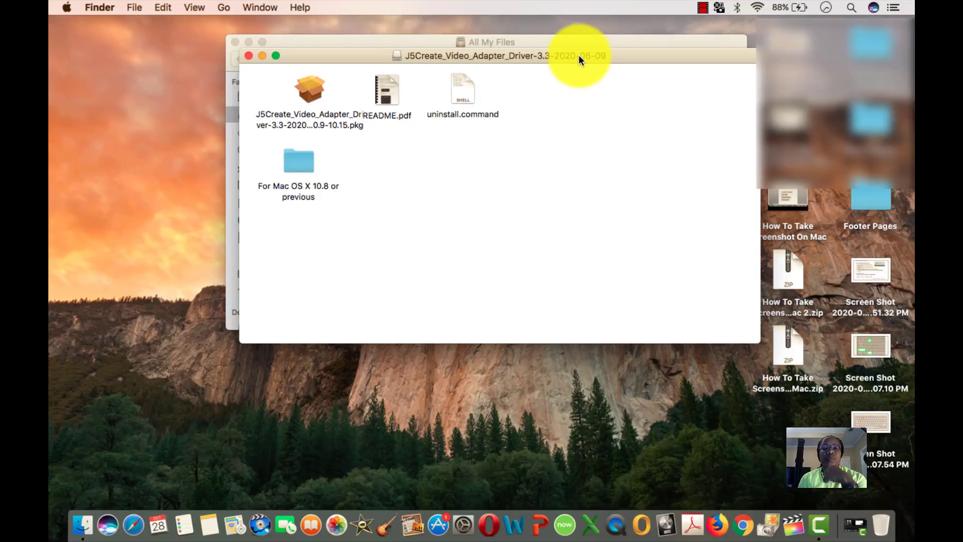
Move the J5Create driver disk image window aside and open its "For Mac OS X 10.8 or previous" folder.
{"action": "left_click_drag", "start_coordinate": [579, 55], "coordinate": [737, 187]}
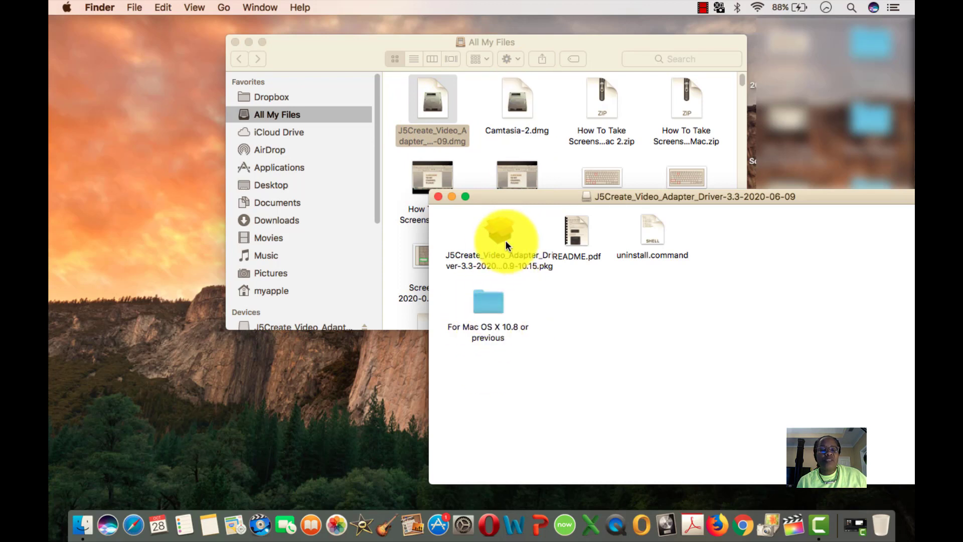
{"action": "left_click", "coordinate": [487, 312]}
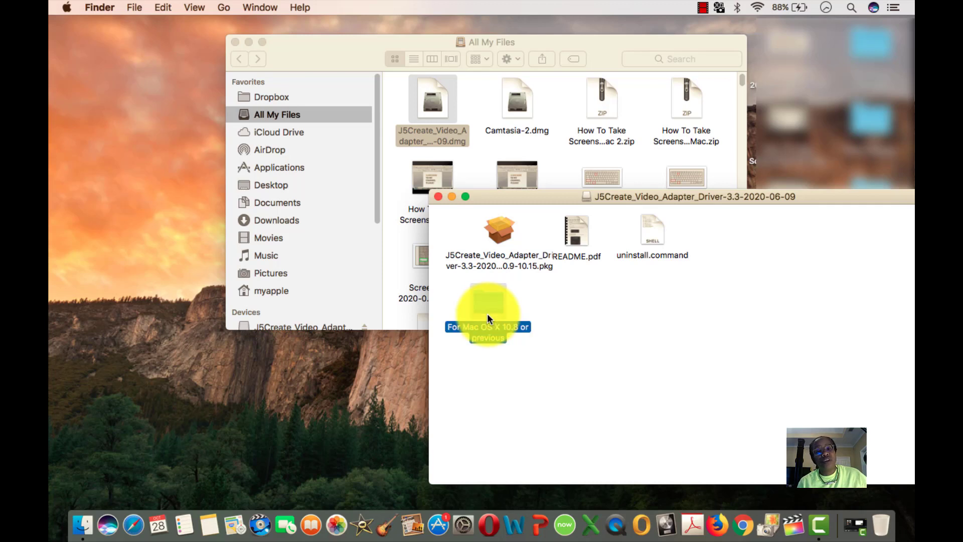
{"action": "key", "text": "super+o"}
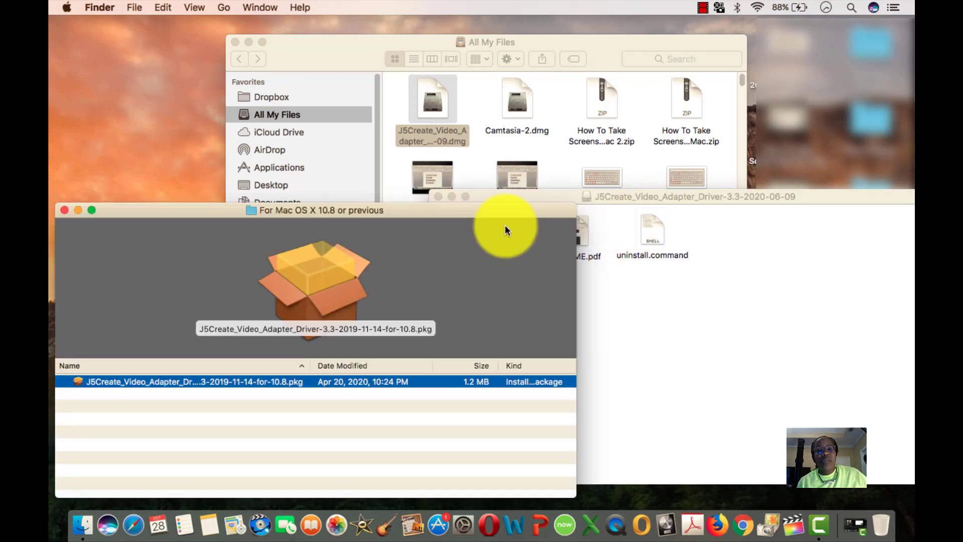
Move the folder window up, try to open J5Create_Video_Adapter_Driver-3.3-2019-11-14-for-10.8.pkg and dismiss the security alert.
{"action": "left_click_drag", "start_coordinate": [458, 215], "coordinate": [598, 87]}
{"action": "double_click", "coordinate": [406, 260]}
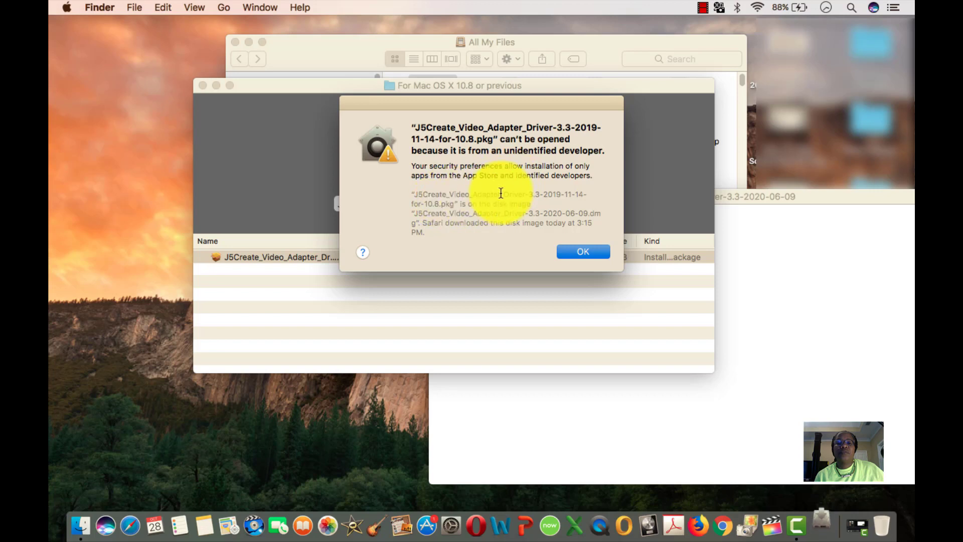
{"action": "left_click", "coordinate": [584, 252]}
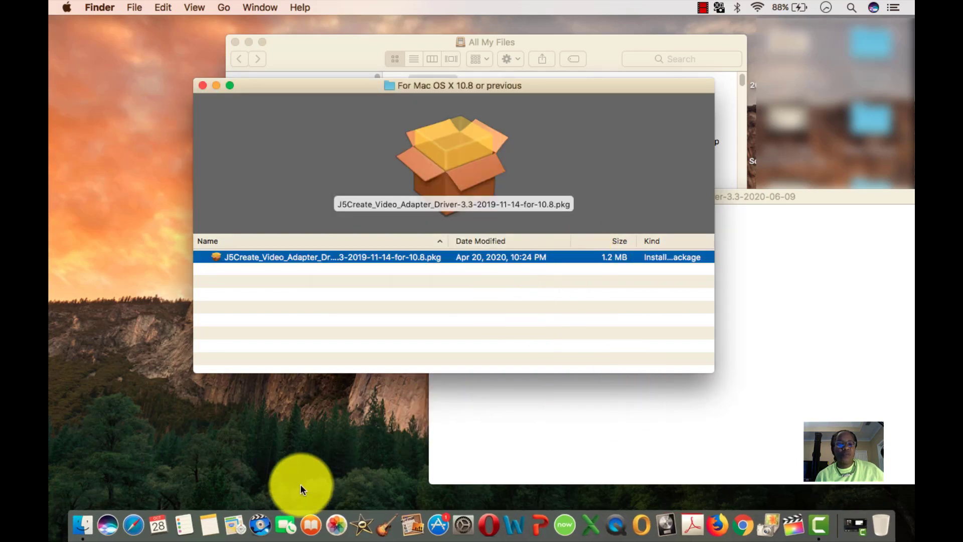
Allow the blocked 10.8 driver package to open anyway in the Security & Privacy preferences, confirm opening it, and close the preferences.
{"action": "left_click", "coordinate": [463, 524]}
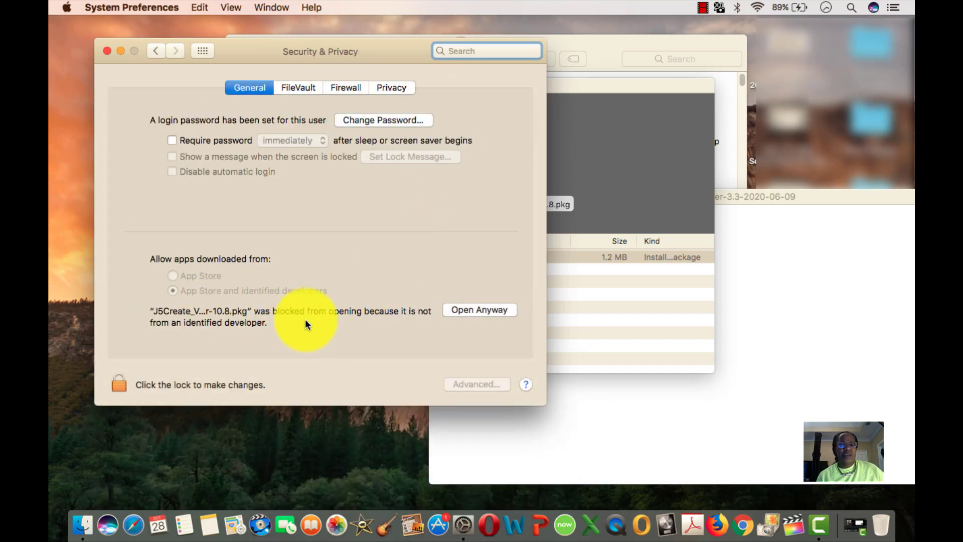
{"action": "left_click", "coordinate": [479, 312]}
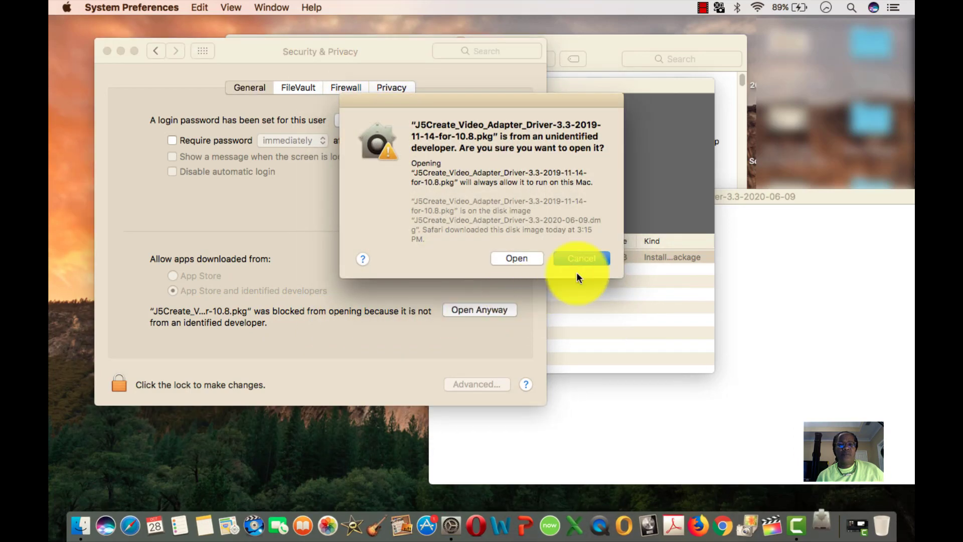
{"action": "left_click", "coordinate": [517, 259]}
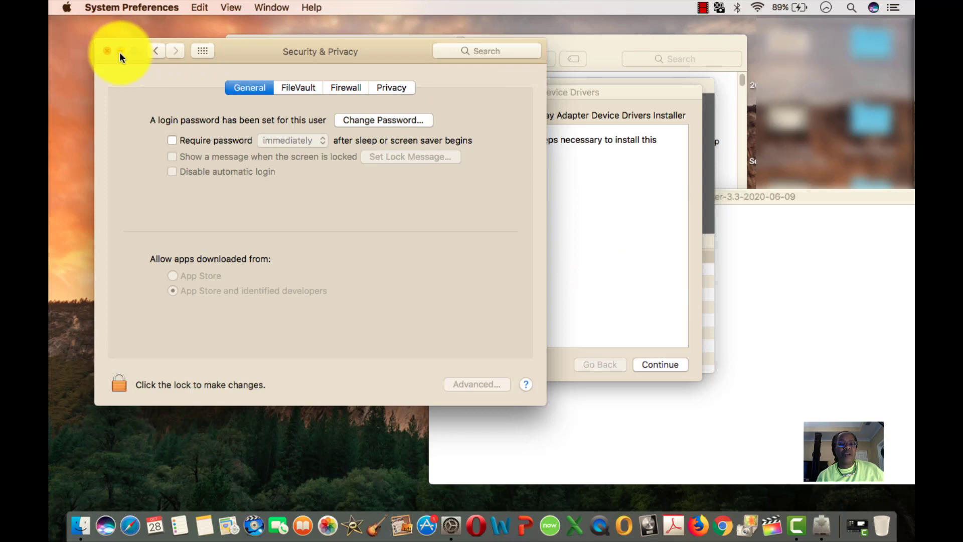
{"action": "left_click", "coordinate": [104, 52]}
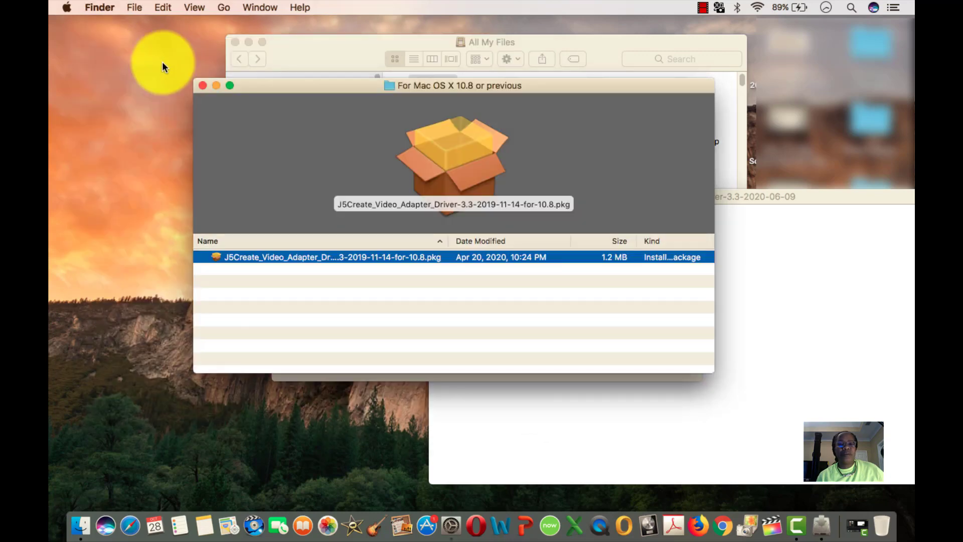
Bring the J5Create driver installer to the front and advance past its introduction and read-me to the installation type.
{"action": "double_click", "coordinate": [535, 260]}
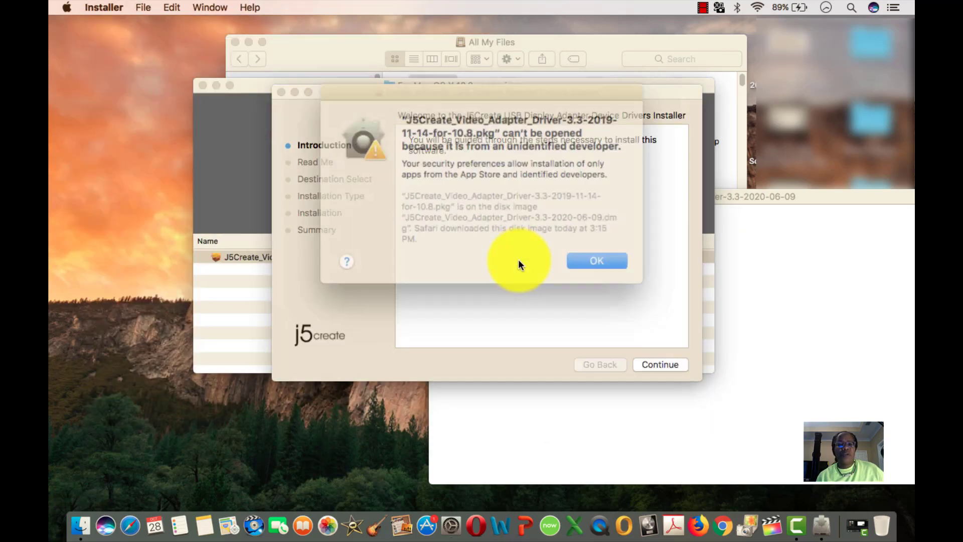
{"action": "left_click", "coordinate": [582, 253]}
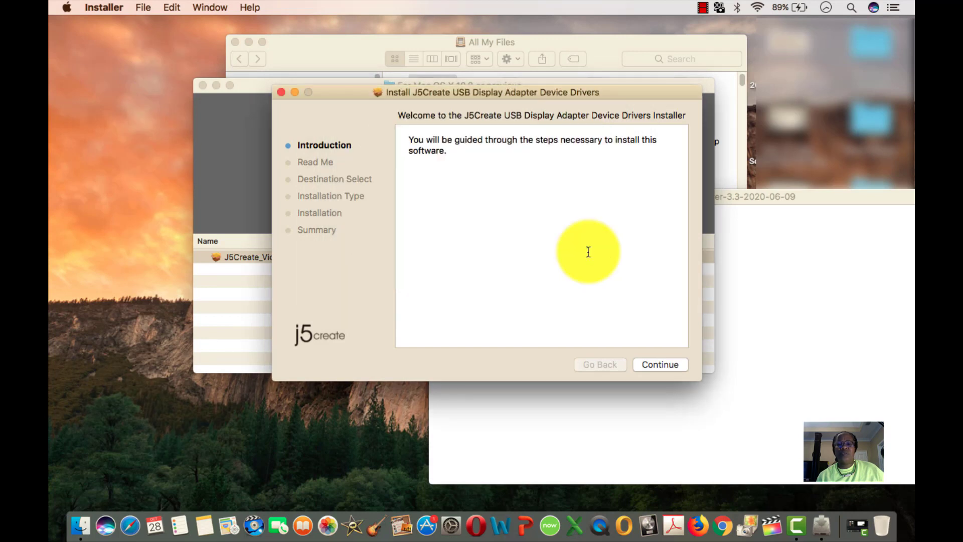
{"action": "left_click", "coordinate": [659, 366]}
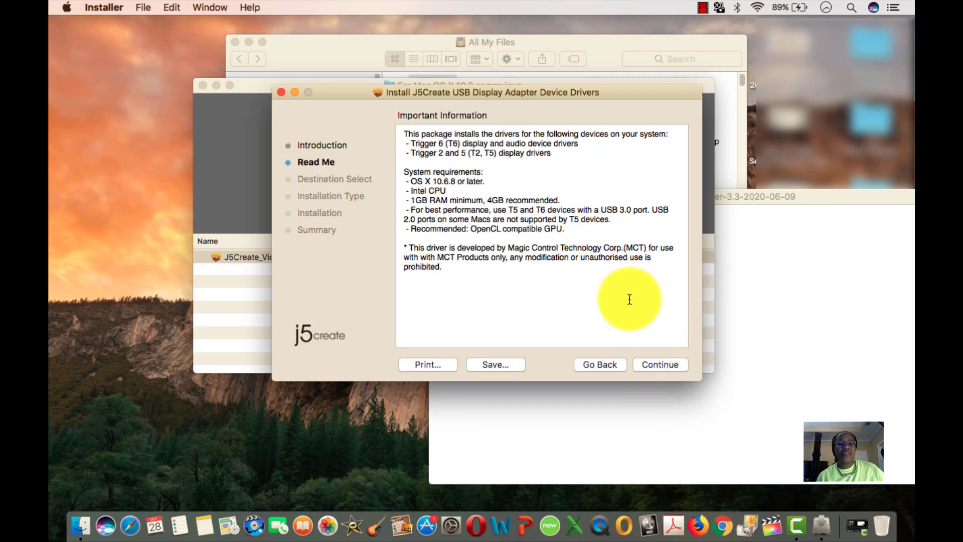
{"action": "left_click", "coordinate": [665, 366]}
{"action": "left_click", "coordinate": [652, 364]}
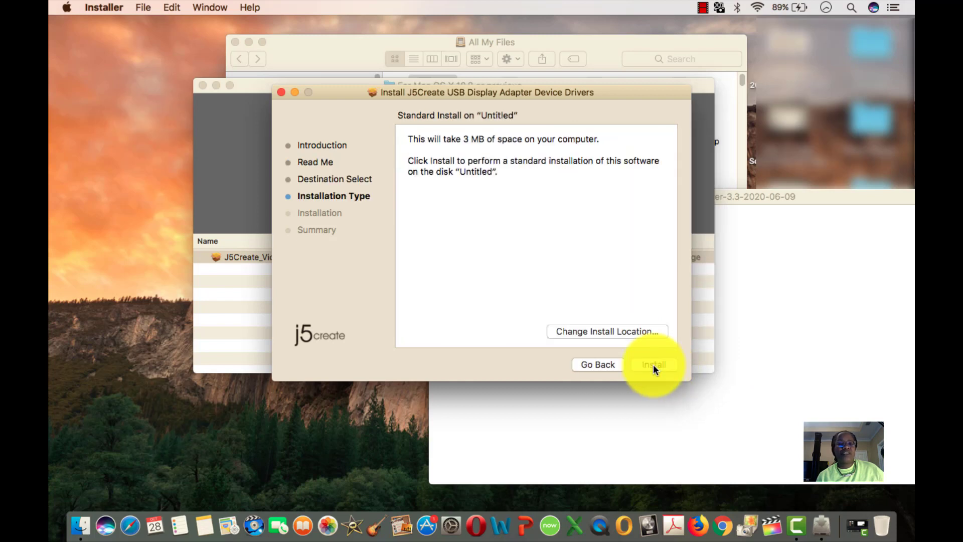
Start the standard driver installation, agree to the required restart, and authorize it with the account password.
{"action": "left_click", "coordinate": [646, 365]}
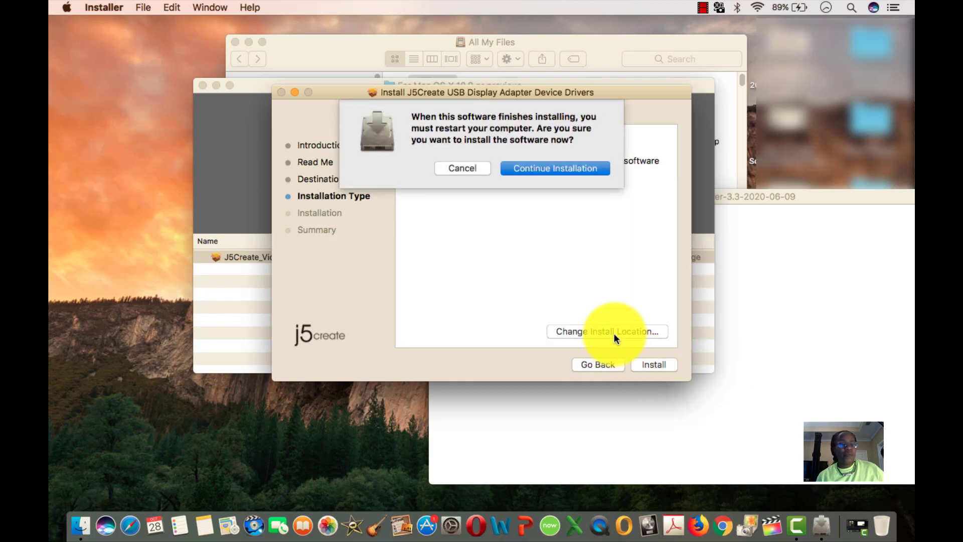
{"action": "left_click", "coordinate": [562, 169]}
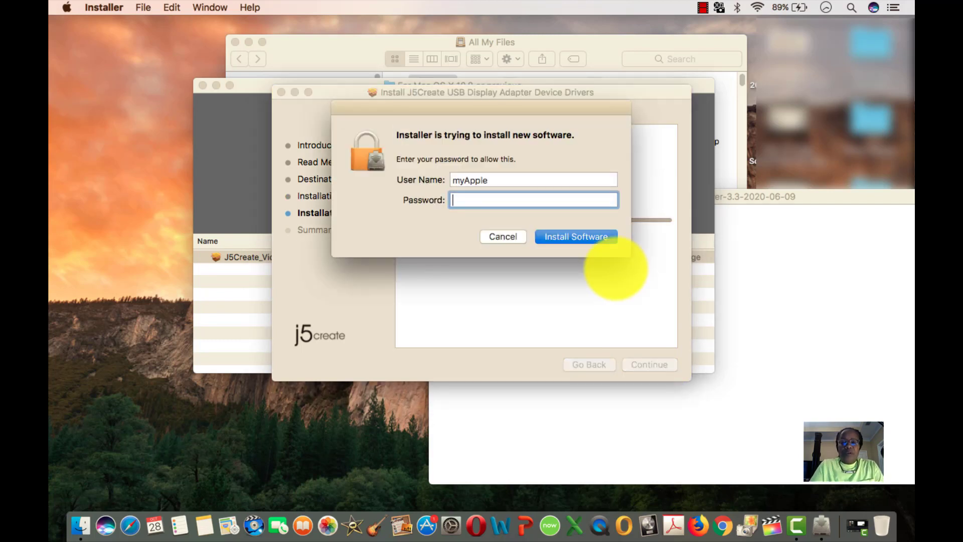
{"action": "type", "text": "********"}
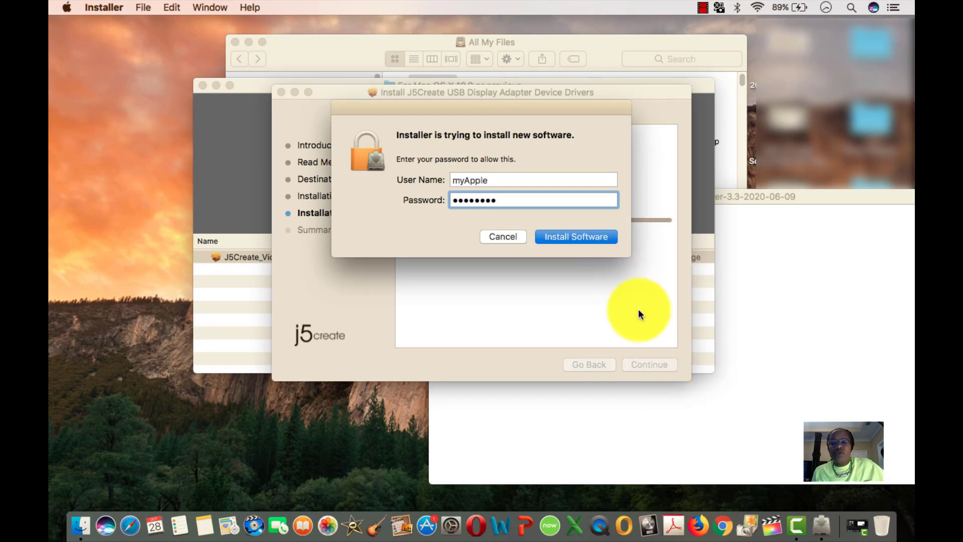
{"action": "left_click", "coordinate": [578, 246]}
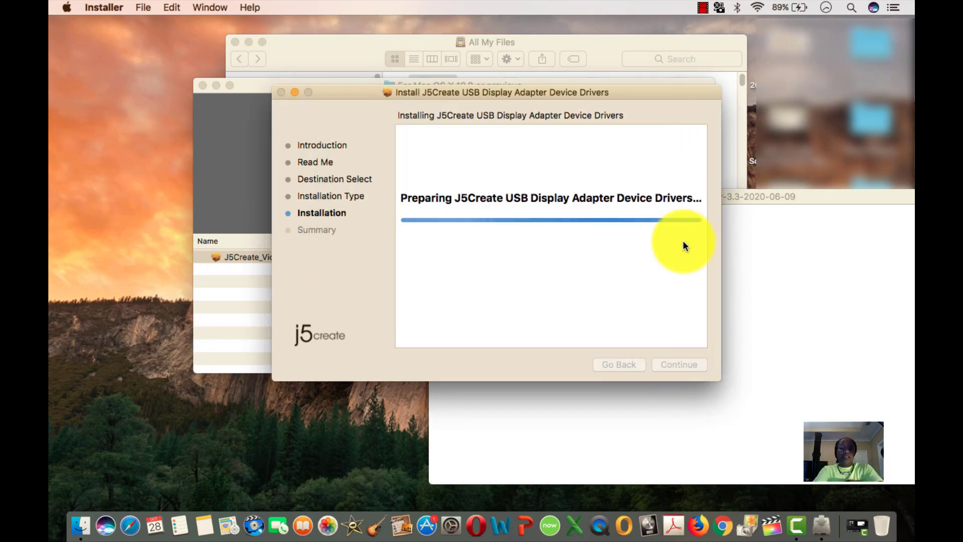